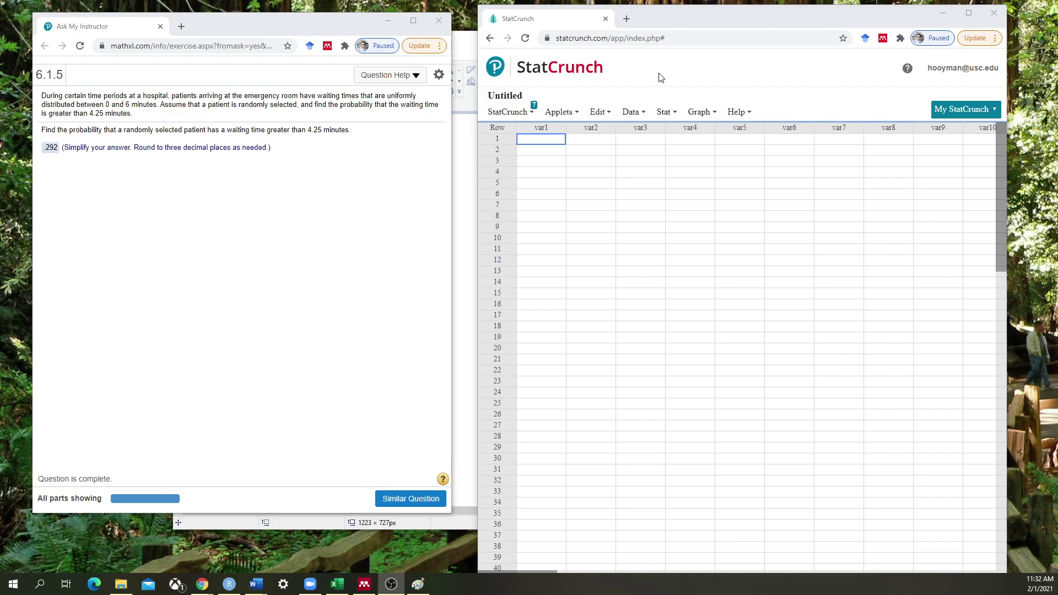
# Step: Open the Uniform calculator from Stat > Calculators and move its window up slightly
pyautogui.click(668, 112)
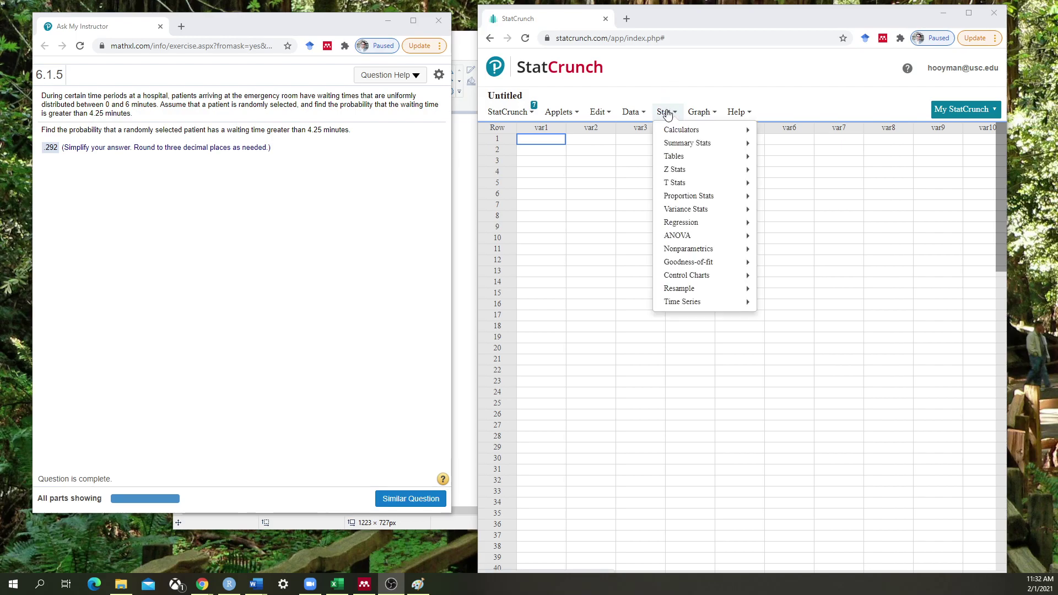
pyautogui.moveTo(711, 130)
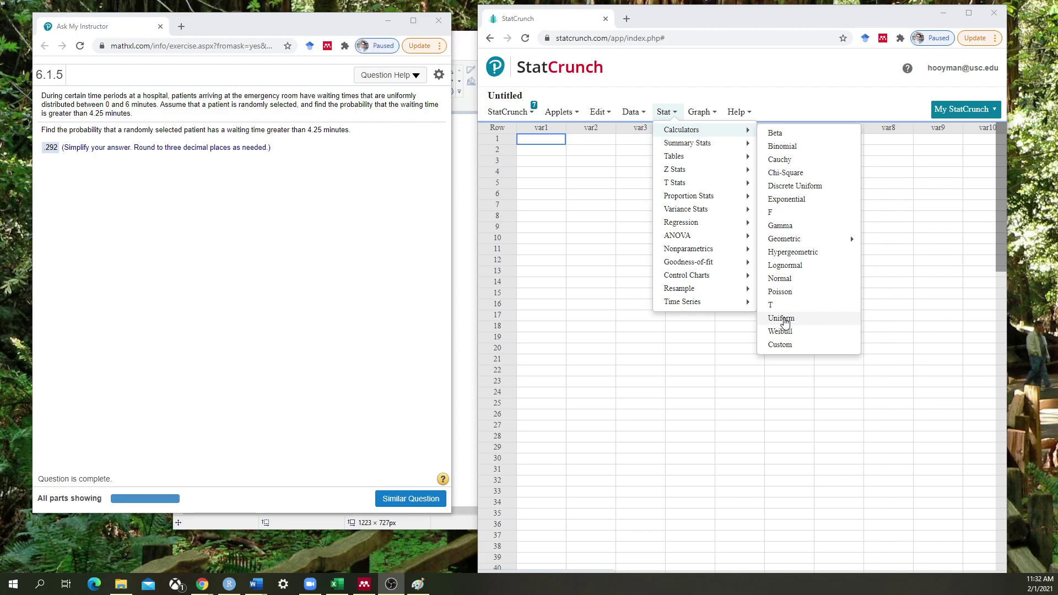
pyautogui.click(784, 320)
pyautogui.moveTo(698, 199); pyautogui.dragTo(700, 161)
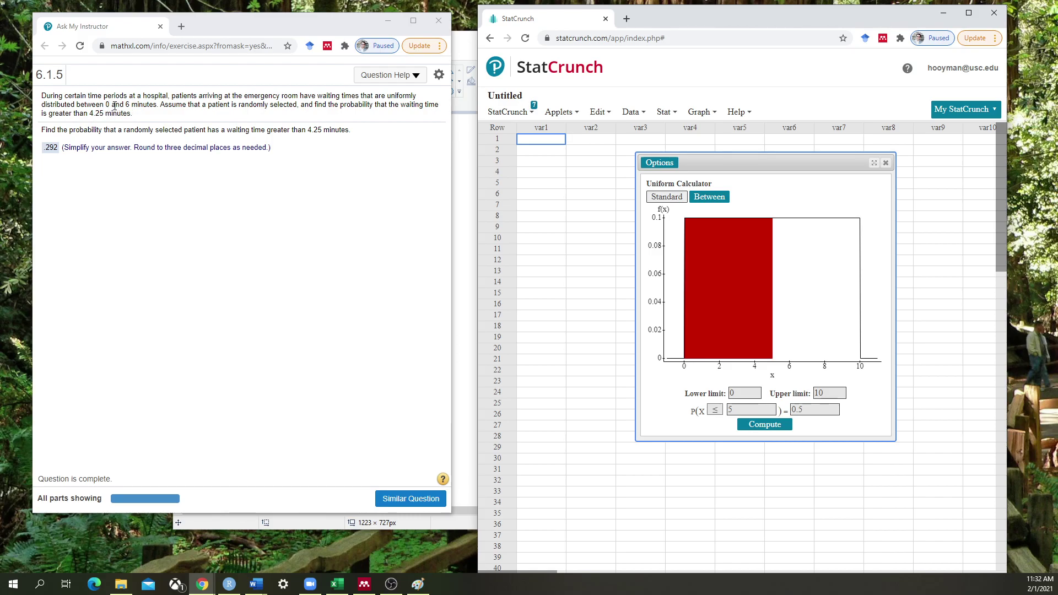
# Step: Change the upper limit from 10 to 6, compute, then enter 4.25 as the X cutoff
pyautogui.doubleClick(814, 394)
pyautogui.write('6')
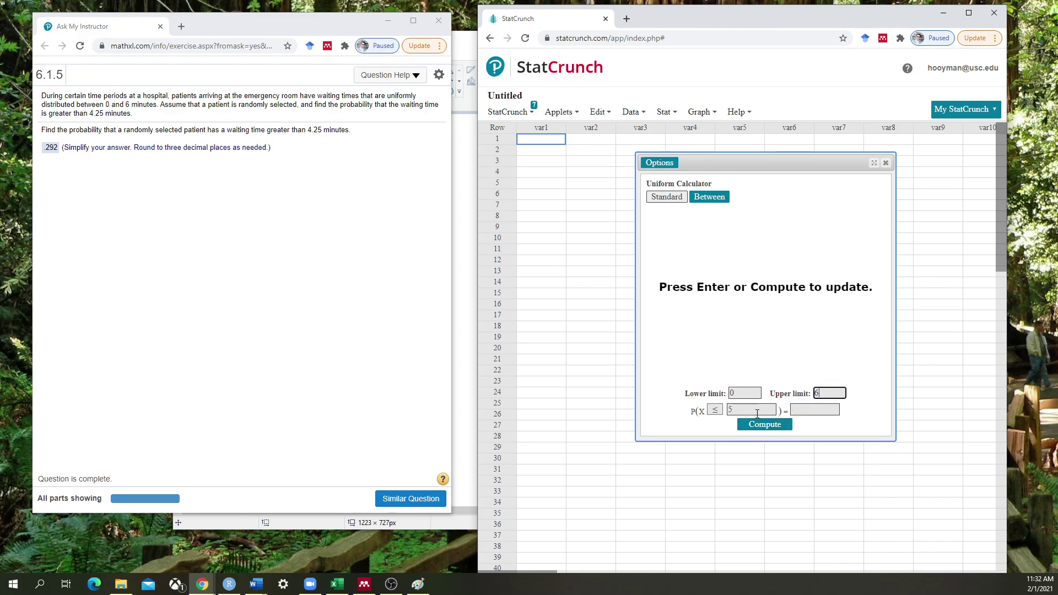
pyautogui.click(764, 424)
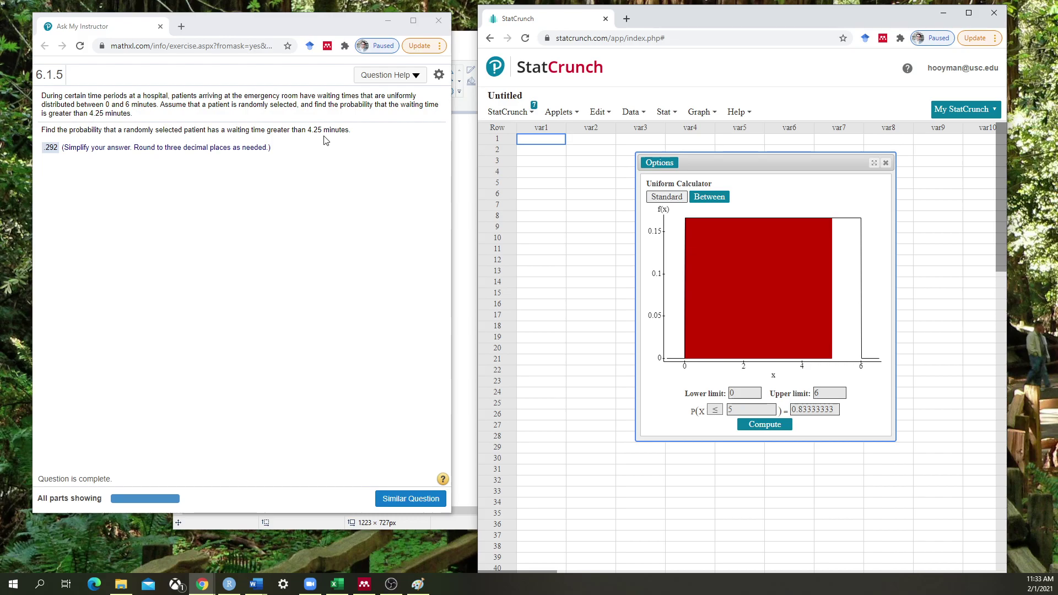
pyautogui.moveTo(739, 409); pyautogui.dragTo(719, 407)
pyautogui.write('5.2')
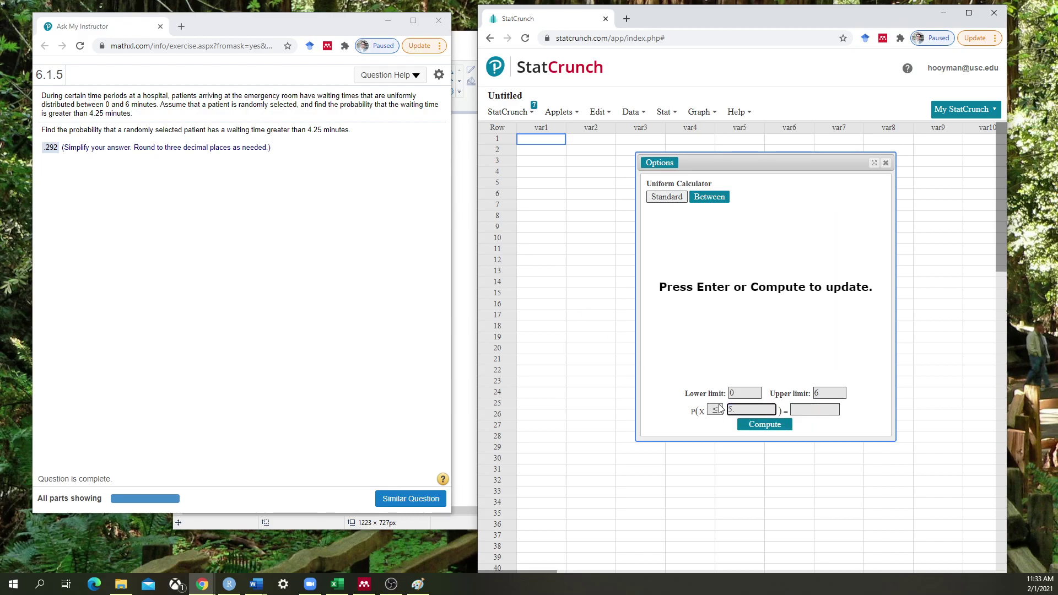
pyautogui.press('BackSpace')
pyautogui.write('4')
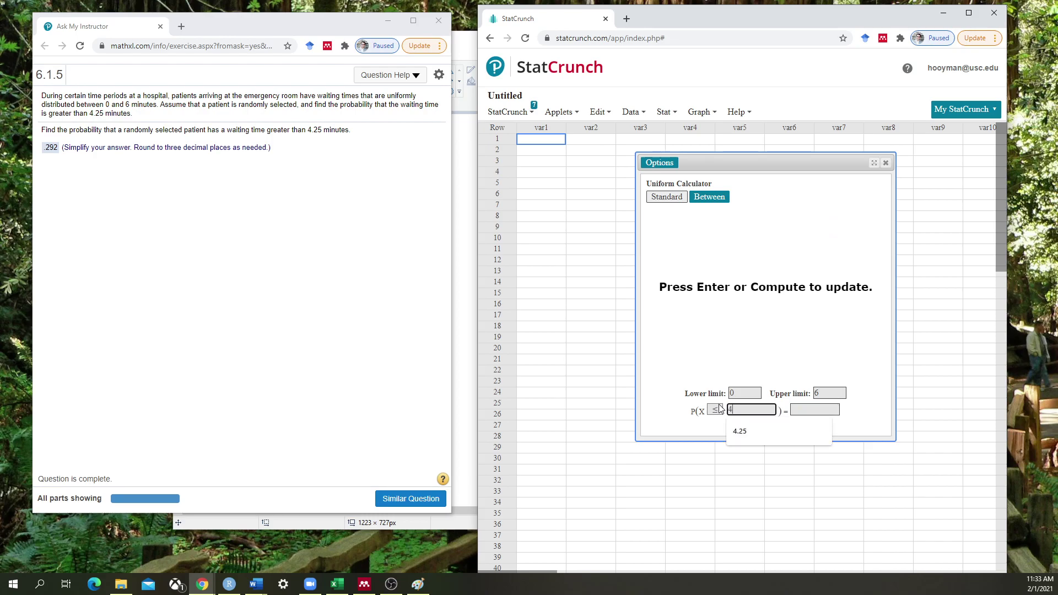
pyautogui.write('.25')
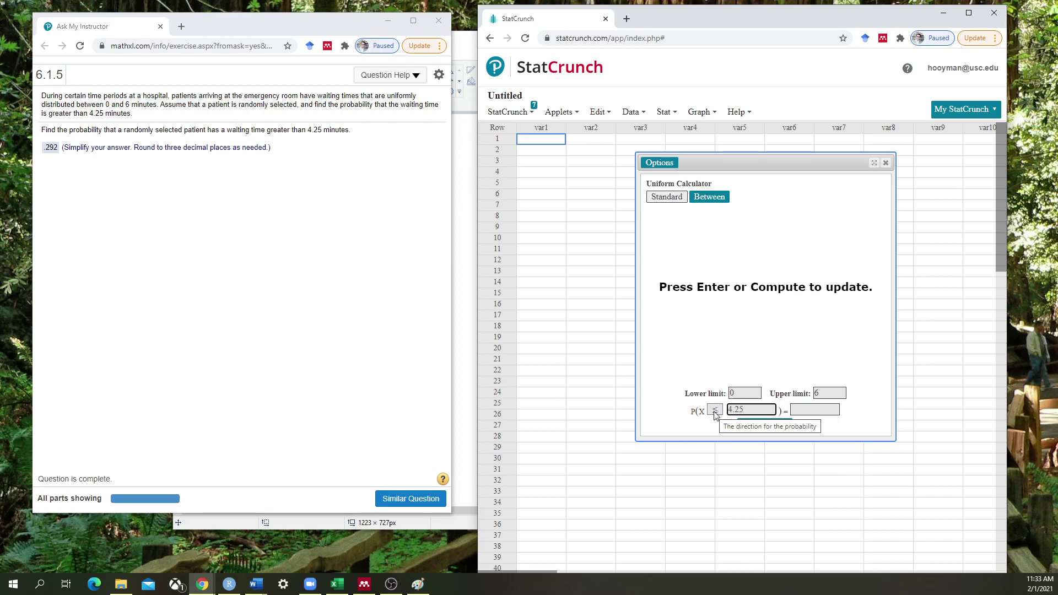
# Step: Switch the inequality to ≥ so the calculator gives P(X ≥ 4.25) = 0.29166667
pyautogui.click(715, 412)
pyautogui.click(715, 432)
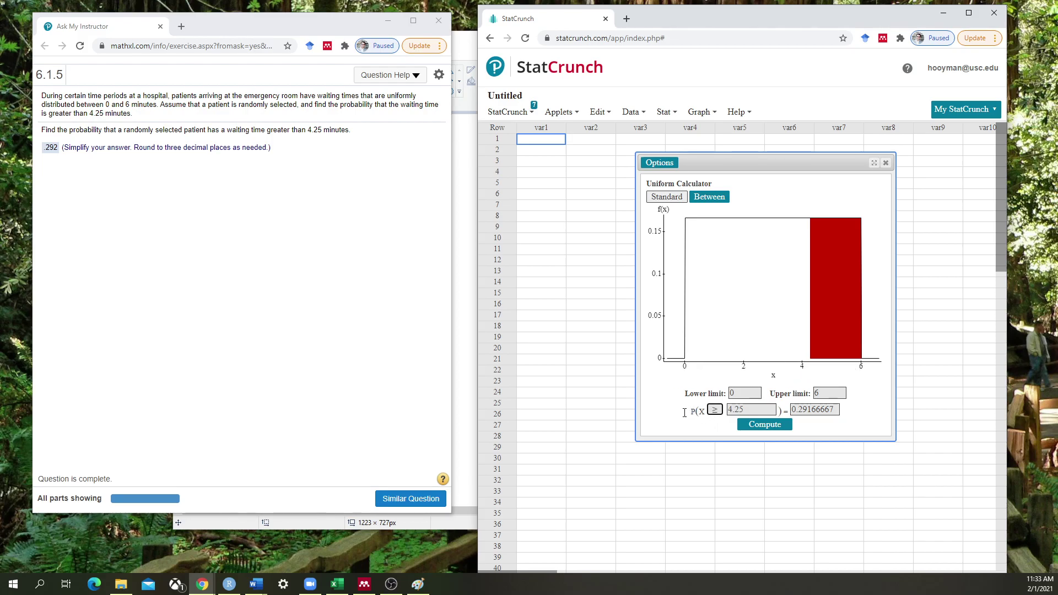
pyautogui.click(715, 412)
pyautogui.click(716, 417)
# Step: Highlight parts of the 4.25 cutoff, then shift the calculator window to the right
pyautogui.moveTo(733, 412)
pyautogui.mouseDown()
pyautogui.moveTo(744, 412)
pyautogui.moveTo(725, 409)
pyautogui.mouseUp()
pyautogui.click(701, 429)
pyautogui.moveTo(741, 411); pyautogui.dragTo(731, 411)
pyautogui.click(731, 429)
pyautogui.moveTo(771, 163); pyautogui.dragTo(860, 169)
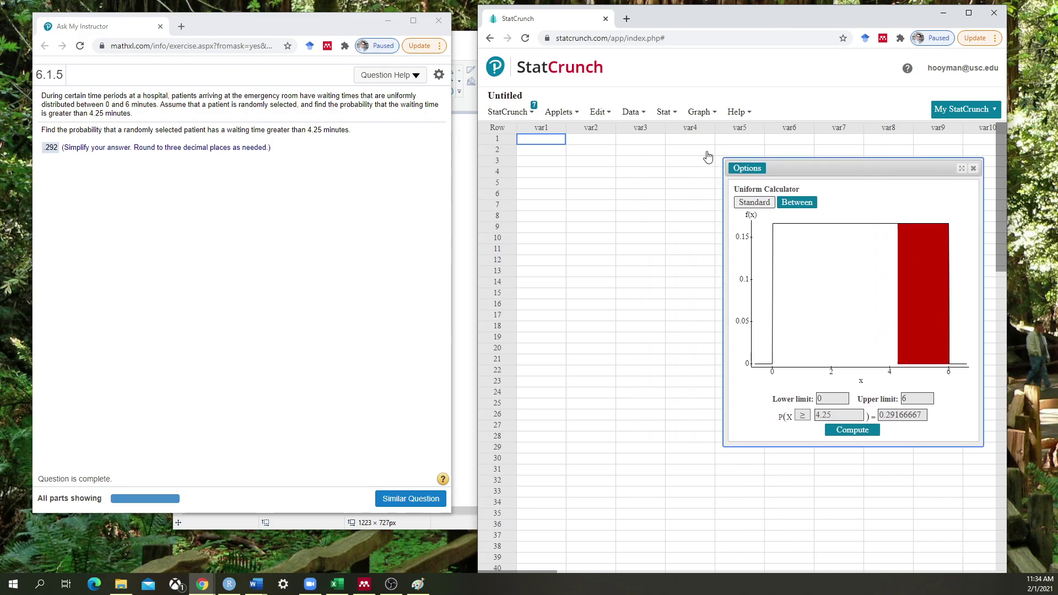
pyautogui.click(736, 112)
pyautogui.click(700, 112)
# Step: Open the Discrete Uniform calculator from Stat > Calculators and move it left
pyautogui.click(700, 112)
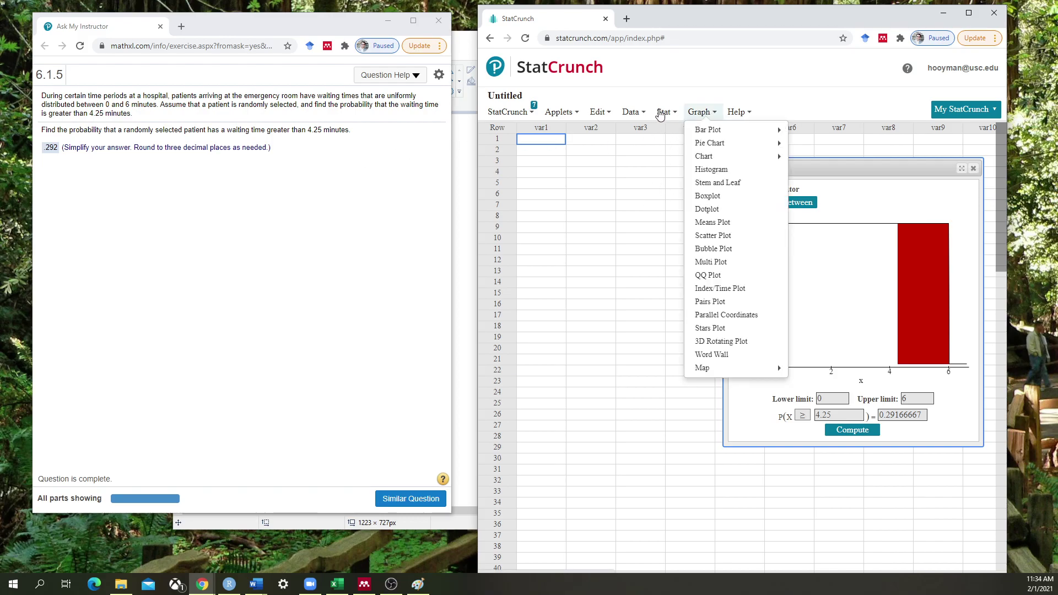
pyautogui.click(661, 112)
pyautogui.moveTo(673, 131)
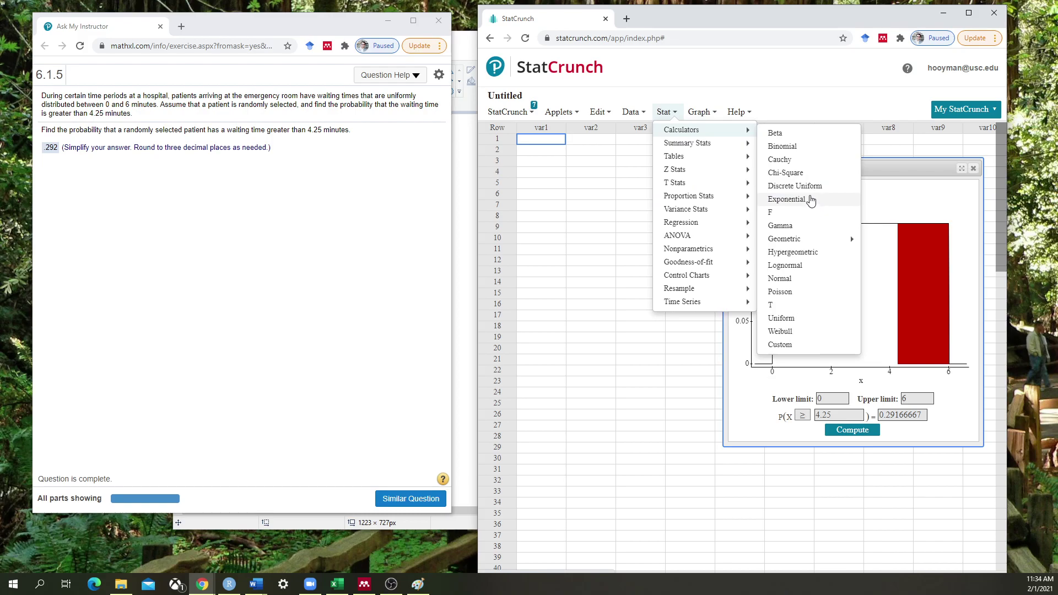
pyautogui.click(832, 188)
pyautogui.moveTo(807, 215); pyautogui.dragTo(675, 174)
# Step: Set discrete limits 0 to 6, compute P(X ≤ 5) = 0.85714286, and arrange both windows side by side
pyautogui.moveTo(600, 401); pyautogui.dragTo(577, 404)
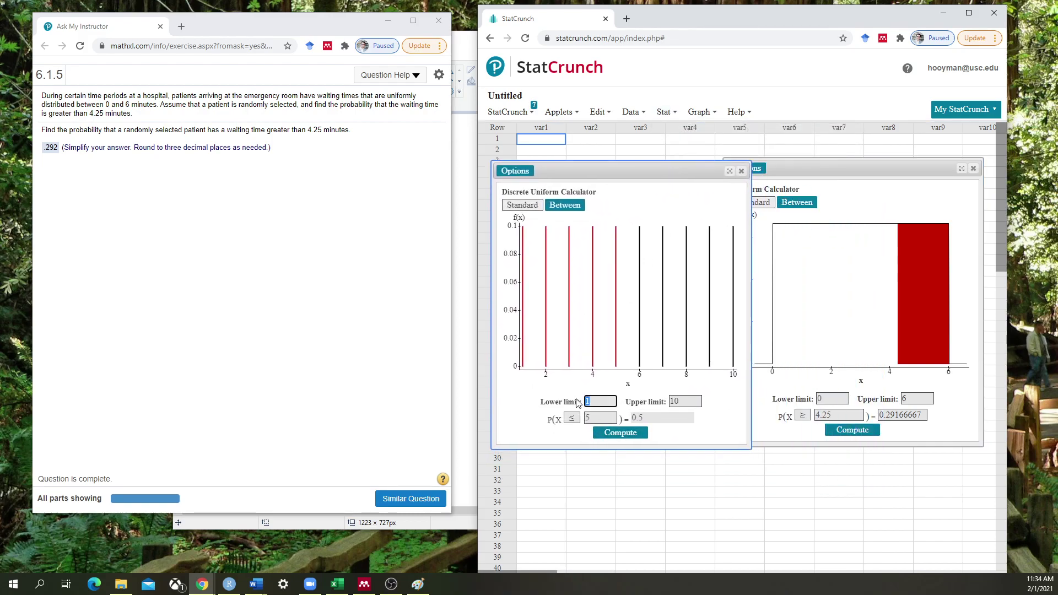
pyautogui.write('0')
pyautogui.moveTo(686, 401); pyautogui.dragTo(663, 403)
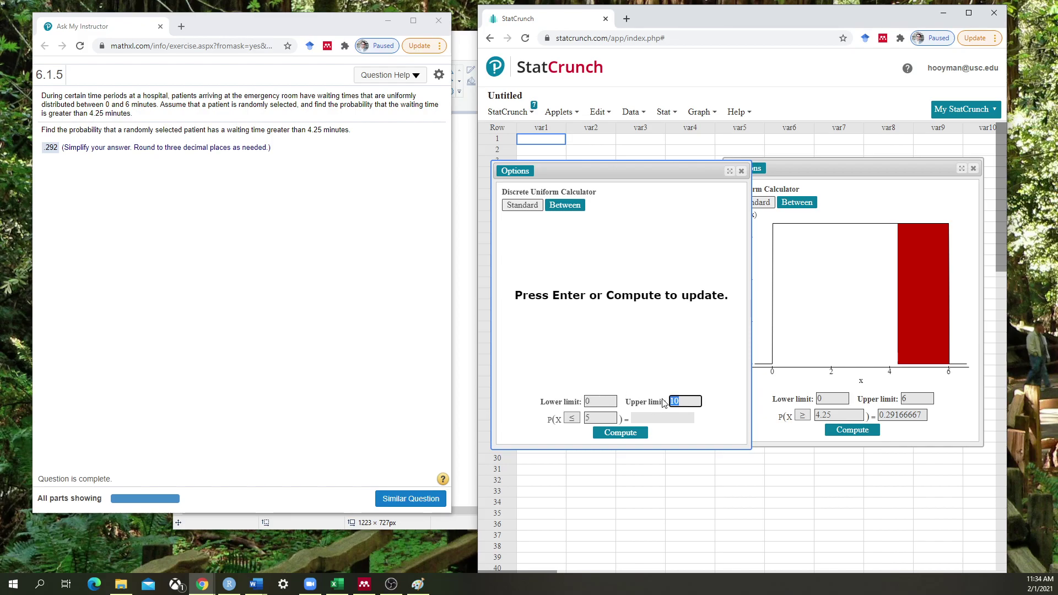
pyautogui.write('6')
pyautogui.click(620, 433)
pyautogui.moveTo(798, 169); pyautogui.dragTo(808, 174)
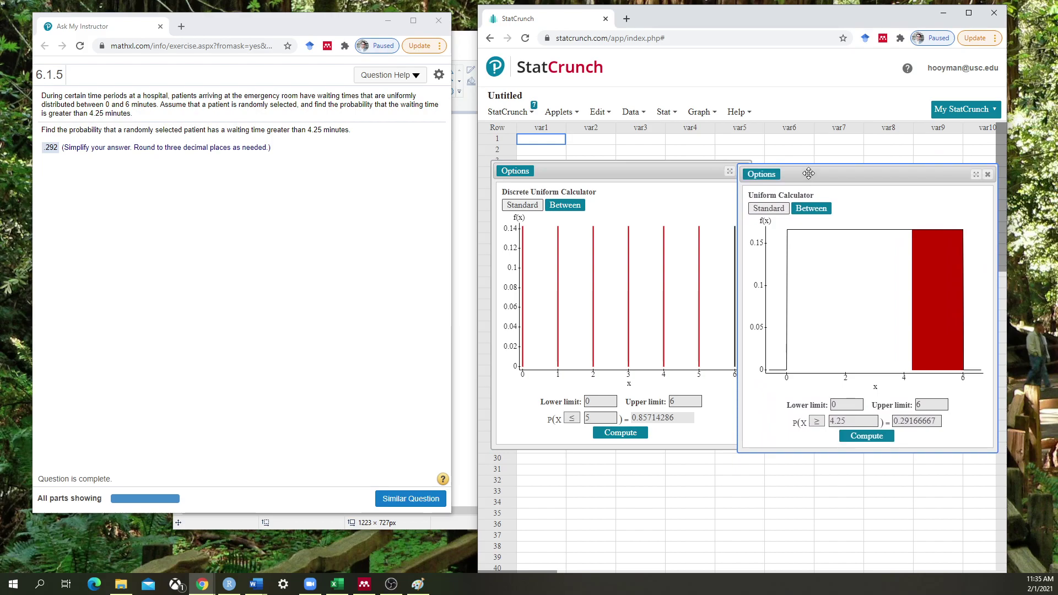
pyautogui.moveTo(660, 172); pyautogui.dragTo(647, 175)
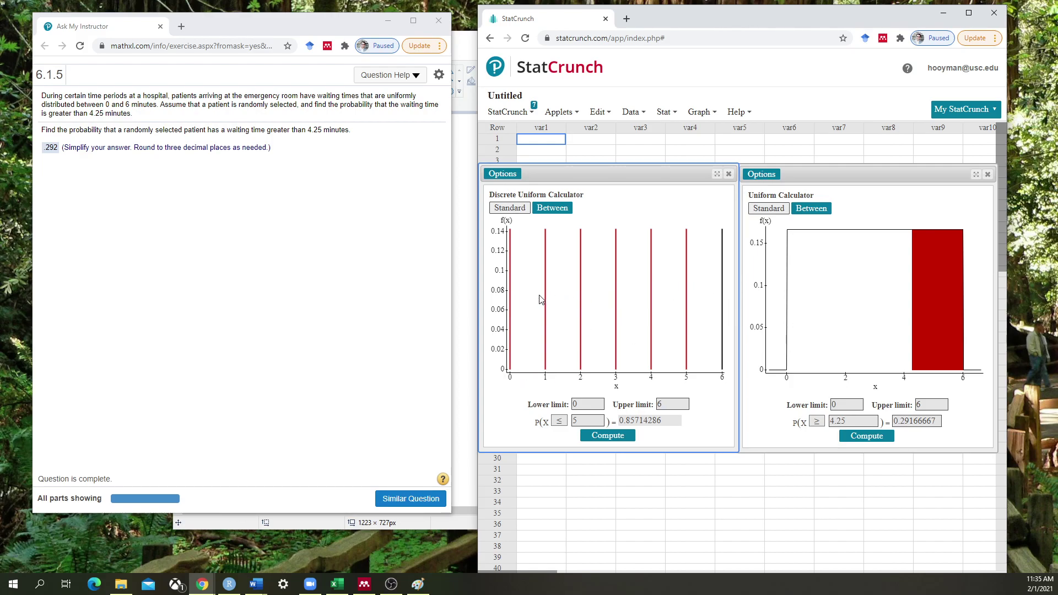
pyautogui.moveTo(832, 173); pyautogui.dragTo(837, 172)
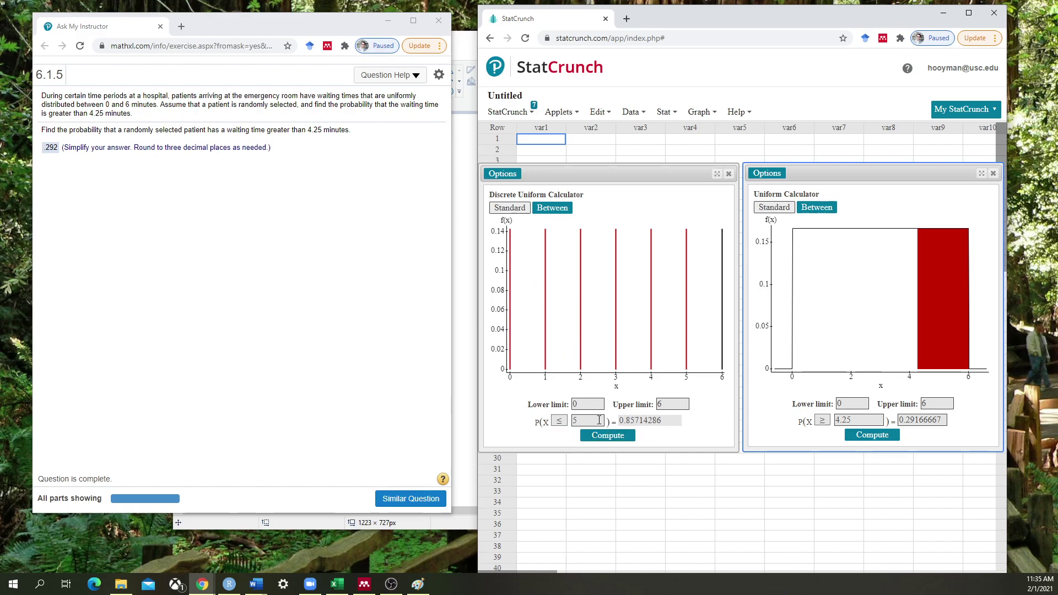
# Step: Compute the discrete P(X ≥ 4.25) on 0–6, giving 0.28571429
pyautogui.click(560, 421)
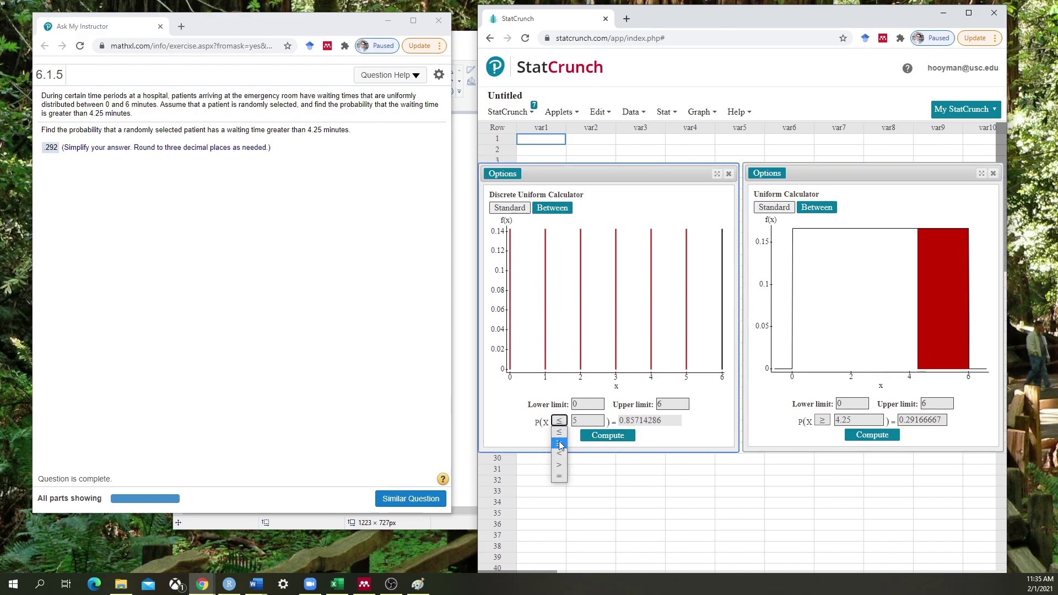
pyautogui.click(559, 443)
pyautogui.doubleClick(574, 421)
pyautogui.write('4.25')
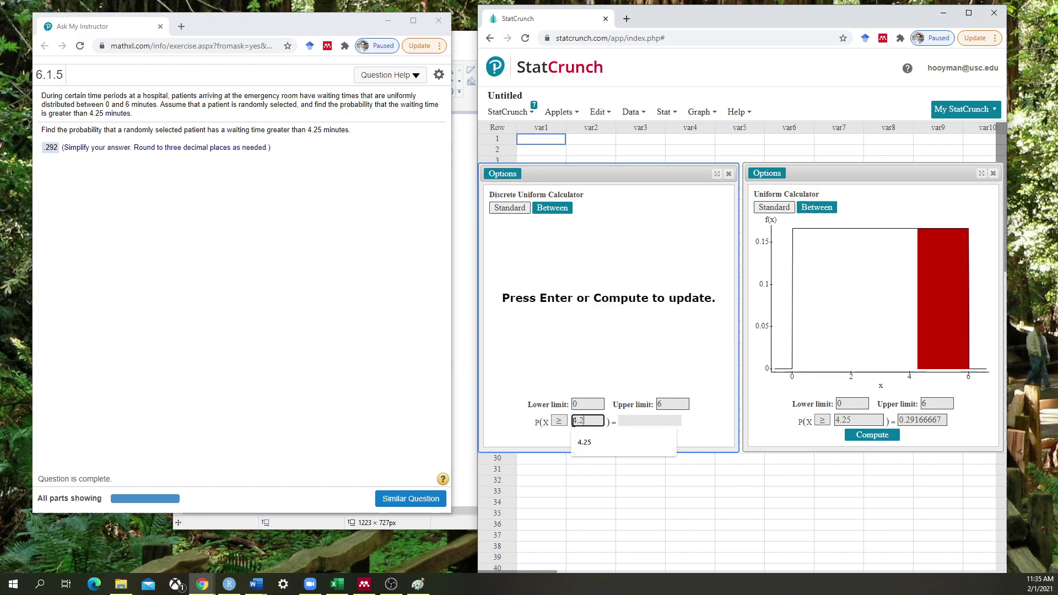
pyautogui.click(591, 435)
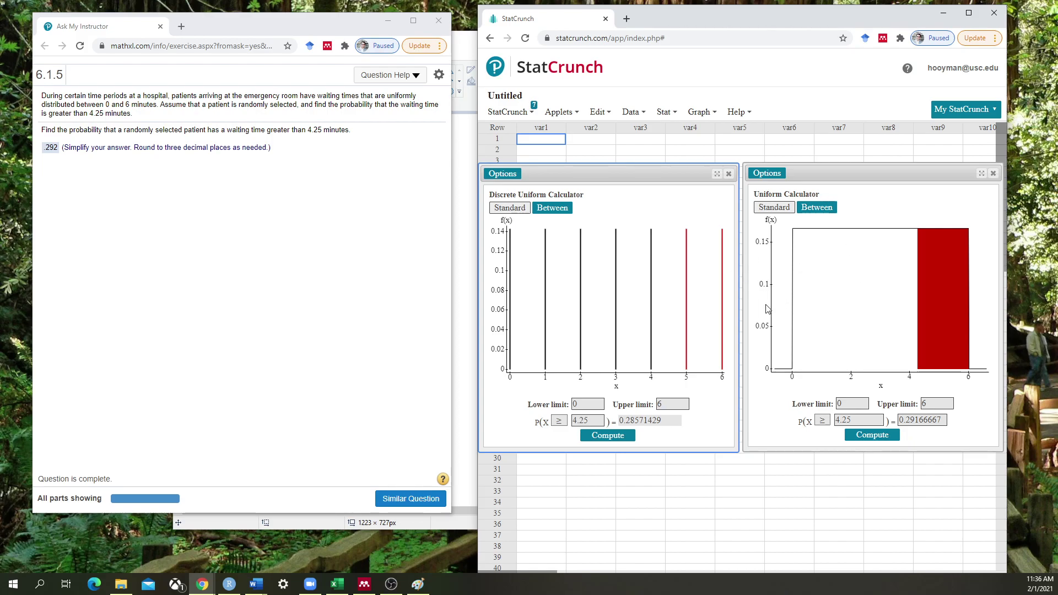
# Step: Bring Paint forward, move it right, and draw an axis labelled 0 and 6
pyautogui.click(464, 48)
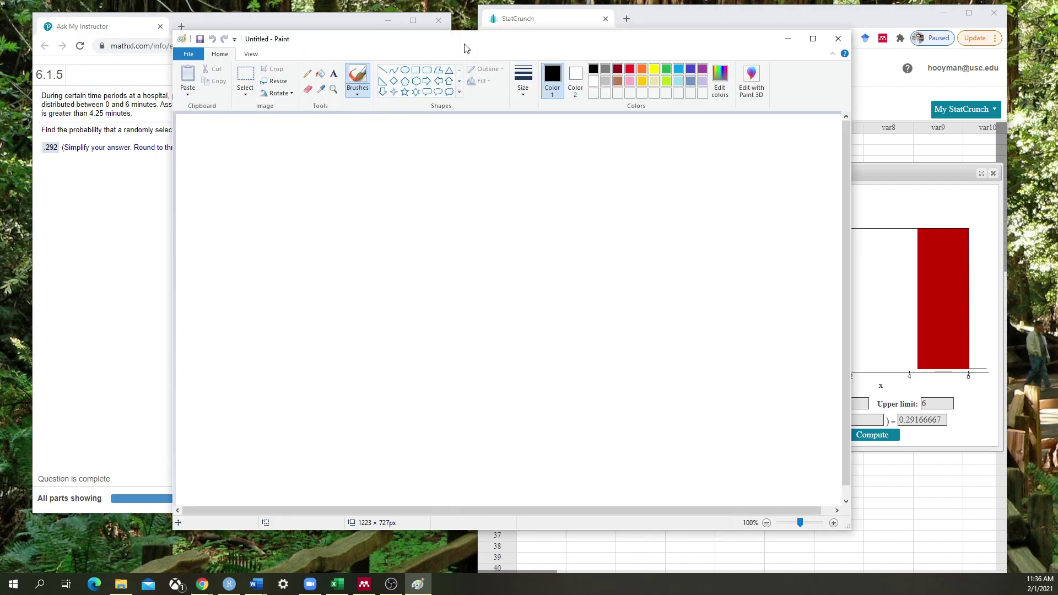
pyautogui.moveTo(464, 48); pyautogui.dragTo(622, 50)
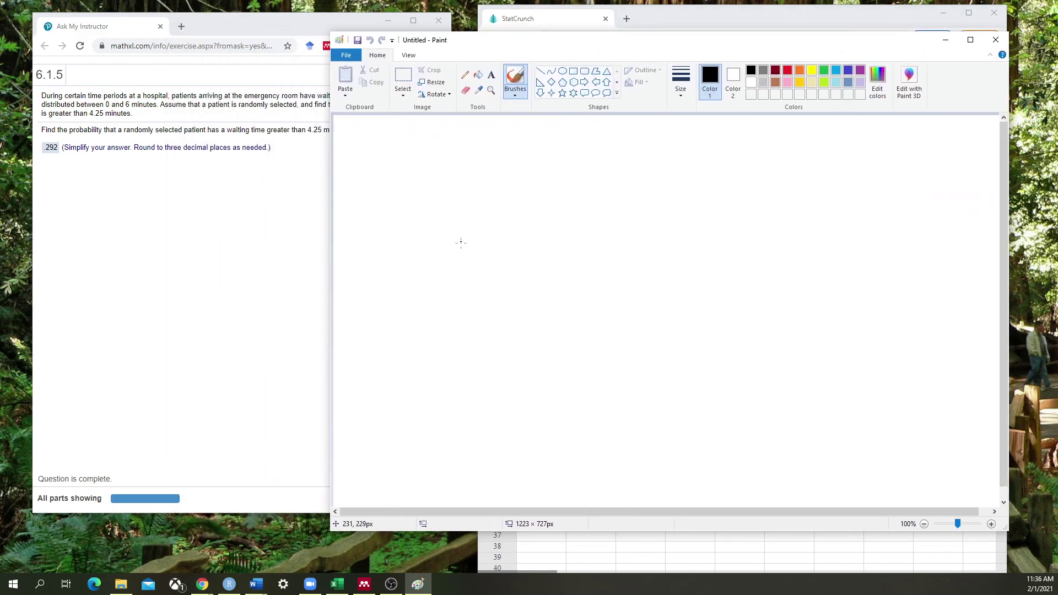
pyautogui.moveTo(456, 263); pyautogui.dragTo(618, 262)
pyautogui.moveTo(452, 273); pyautogui.dragTo(452, 268)
pyautogui.moveTo(619, 270); pyautogui.dragTo(619, 277)
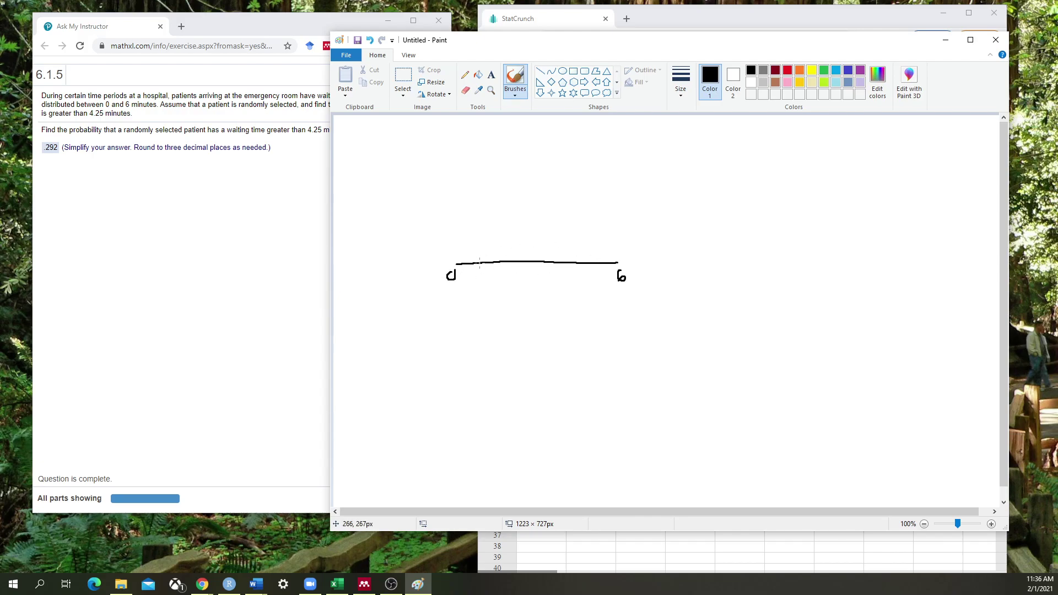
# Step: Draw the density box with area 1, top labelled c, and height 1|6 = .167
pyautogui.moveTo(456, 264)
pyautogui.mouseDown()
pyautogui.moveTo(454, 193)
pyautogui.moveTo(623, 192)
pyautogui.moveTo(627, 245)
pyautogui.moveTo(615, 264)
pyautogui.mouseUp()
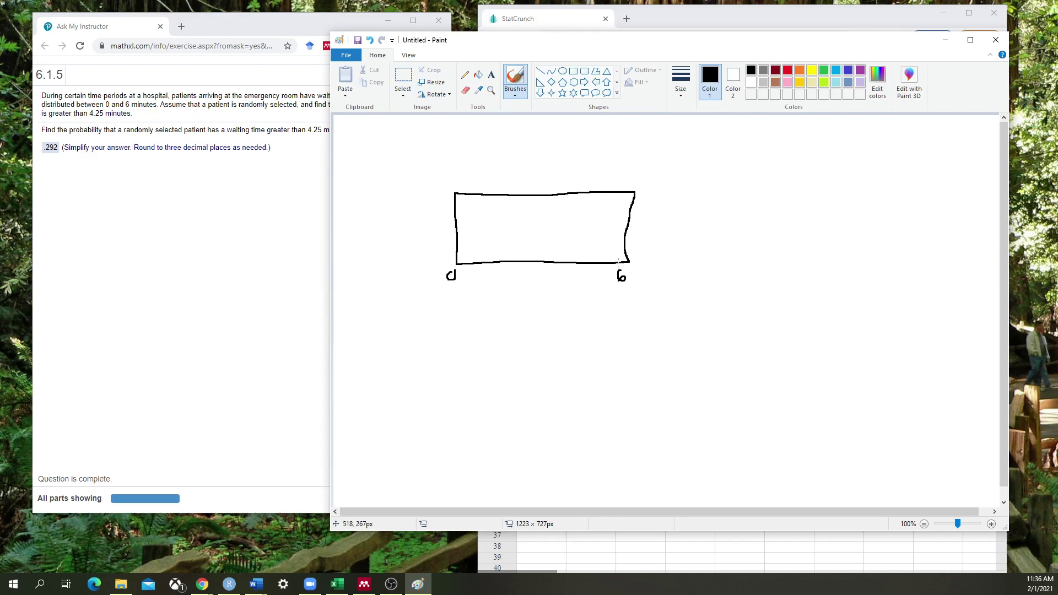
pyautogui.moveTo(419, 226)
pyautogui.mouseDown()
pyautogui.moveTo(422, 240)
pyautogui.moveTo(432, 230)
pyautogui.mouseUp()
pyautogui.moveTo(522, 222); pyautogui.dragTo(534, 232)
pyautogui.moveTo(523, 147); pyautogui.dragTo(531, 160)
pyautogui.moveTo(516, 307)
pyautogui.mouseDown()
pyautogui.moveTo(548, 323)
pyautogui.moveTo(579, 312)
pyautogui.moveTo(594, 327)
pyautogui.moveTo(599, 316)
pyautogui.mouseUp()
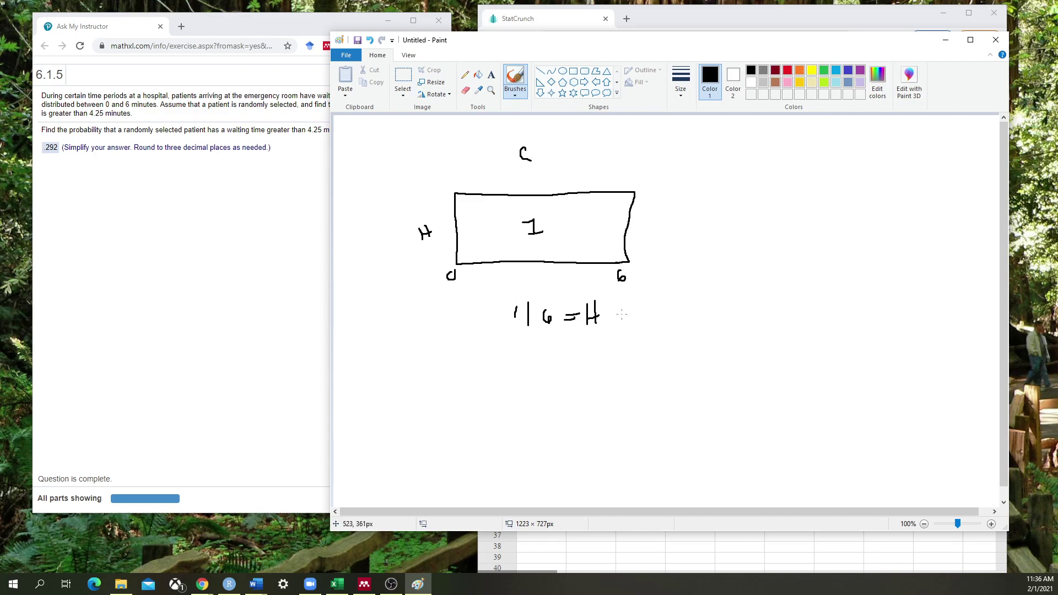
pyautogui.moveTo(624, 311)
pyautogui.mouseDown()
pyautogui.moveTo(667, 316)
pyautogui.moveTo(693, 307)
pyautogui.mouseUp()
pyautogui.moveTo(411, 199)
pyautogui.mouseDown()
pyautogui.moveTo(411, 210)
pyautogui.moveTo(435, 208)
pyautogui.mouseUp()
# Step: Mark 4.25 on the box, split it there, and shade the region from 4.25 to 6
pyautogui.moveTo(568, 258)
pyautogui.mouseDown()
pyautogui.moveTo(562, 283)
pyautogui.moveTo(578, 277)
pyautogui.moveTo(577, 286)
pyautogui.mouseUp()
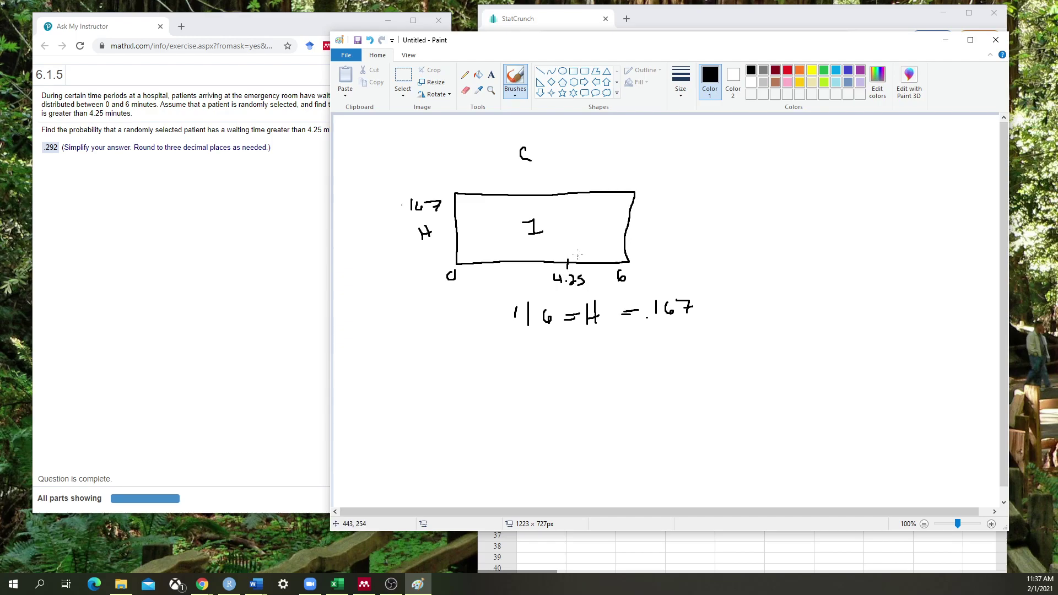
pyautogui.moveTo(573, 187); pyautogui.dragTo(569, 263)
pyautogui.moveTo(576, 205)
pyautogui.mouseDown()
pyautogui.moveTo(605, 258)
pyautogui.moveTo(623, 211)
pyautogui.moveTo(616, 198)
pyautogui.moveTo(579, 206)
pyautogui.moveTo(580, 242)
pyautogui.moveTo(613, 254)
pyautogui.mouseUp()
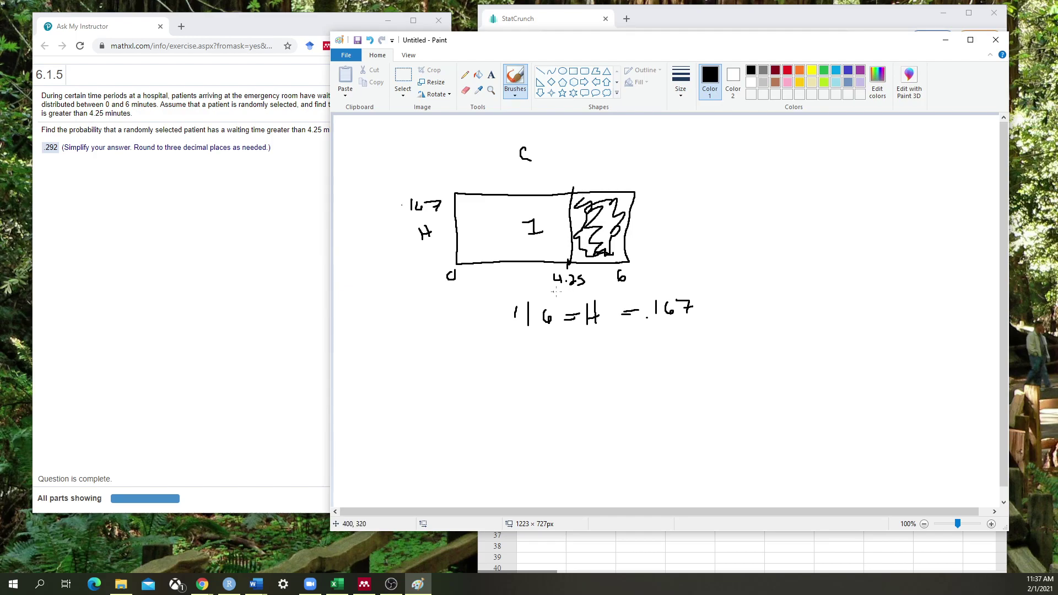
# Step: Write the complement expression 1 − (1|6 × 4.25) below the height formula
pyautogui.moveTo(557, 289); pyautogui.dragTo(578, 285)
pyautogui.moveTo(488, 357)
pyautogui.mouseDown()
pyautogui.moveTo(486, 378)
pyautogui.moveTo(514, 361)
pyautogui.moveTo(520, 376)
pyautogui.mouseUp()
pyautogui.moveTo(525, 357)
pyautogui.mouseDown()
pyautogui.moveTo(525, 368)
pyautogui.moveTo(579, 360)
pyautogui.moveTo(611, 372)
pyautogui.mouseUp()
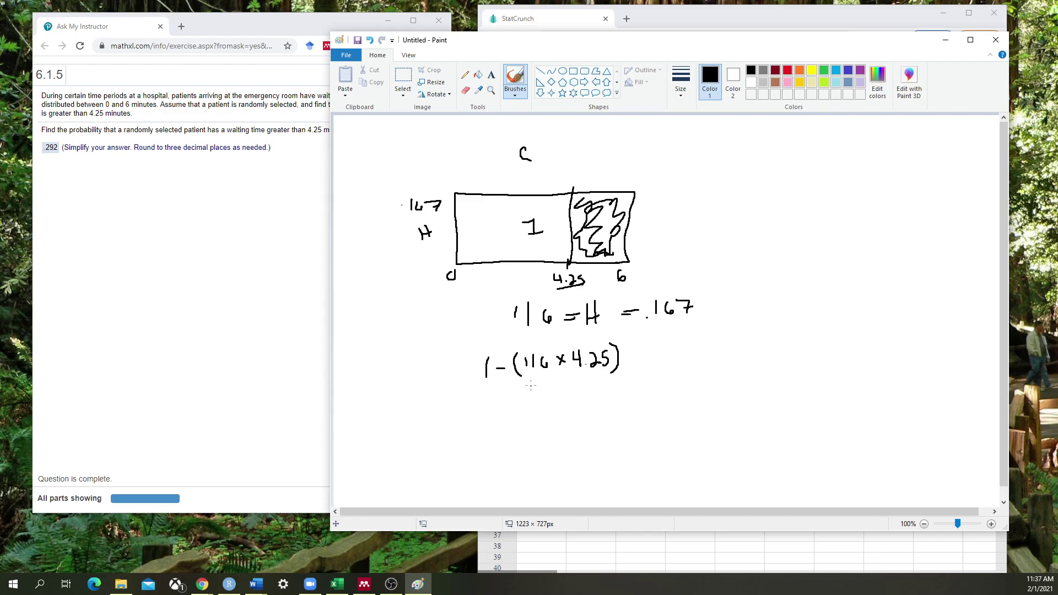
# Step: Mark the bracketed 1|6 × 4.25 term, write = .7083, and start 1 − .7083 beneath
pyautogui.moveTo(518, 382); pyautogui.dragTo(631, 378)
pyautogui.moveTo(533, 348)
pyautogui.mouseDown()
pyautogui.moveTo(530, 375)
pyautogui.moveTo(550, 371)
pyautogui.moveTo(525, 351)
pyautogui.mouseUp()
pyautogui.hotkey('alt', 'Tab')
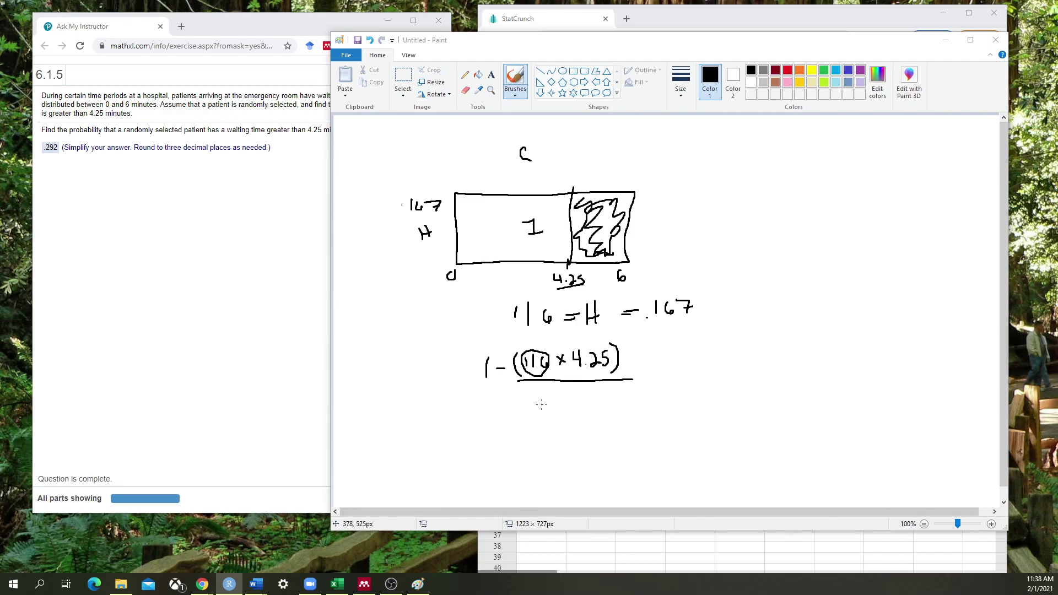
pyautogui.moveTo(505, 342)
pyautogui.mouseDown()
pyautogui.moveTo(511, 385)
pyautogui.moveTo(554, 397)
pyautogui.moveTo(660, 391)
pyautogui.moveTo(644, 349)
pyautogui.moveTo(506, 344)
pyautogui.mouseUp()
pyautogui.moveTo(677, 375); pyautogui.dragTo(753, 368)
pyautogui.moveTo(760, 360); pyautogui.dragTo(779, 377)
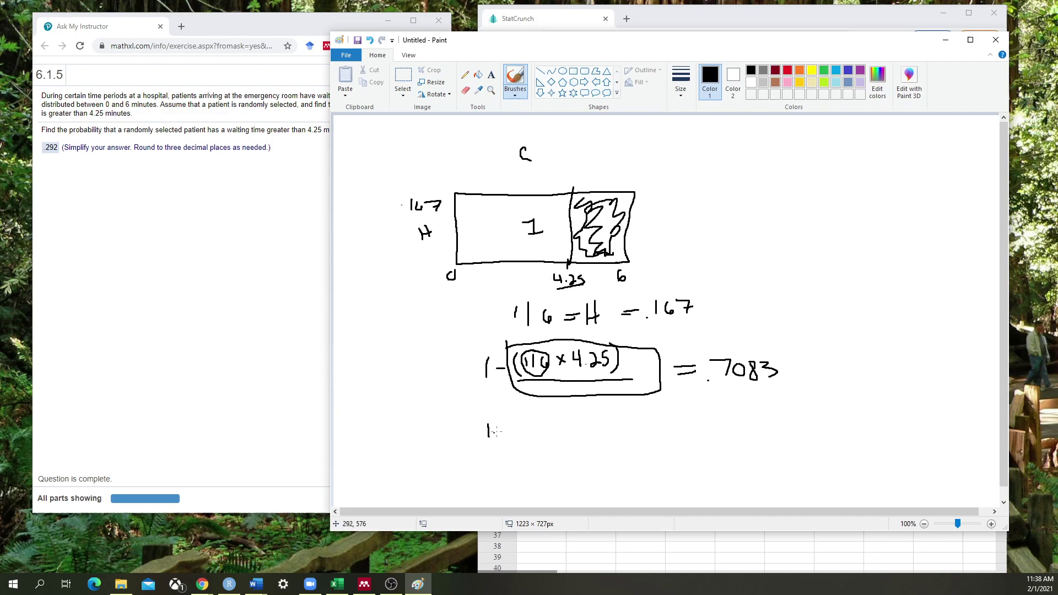
pyautogui.moveTo(498, 428)
pyautogui.mouseDown()
pyautogui.moveTo(520, 418)
pyautogui.moveTo(532, 437)
pyautogui.moveTo(554, 417)
pyautogui.moveTo(568, 417)
pyautogui.moveTo(566, 432)
pyautogui.moveTo(557, 416)
pyautogui.moveTo(571, 435)
pyautogui.mouseUp()
# Step: Finish 1 − .7083 = .291667 ≈ .292 and note 6 − 4.25 → 1.75 at top right
pyautogui.click(229, 584)
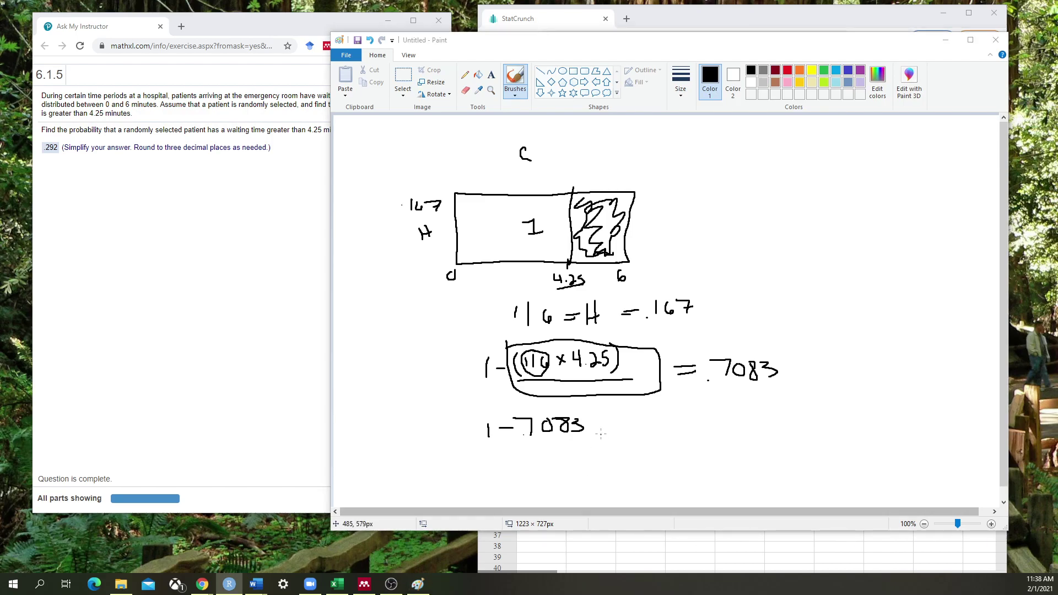
pyautogui.moveTo(603, 427)
pyautogui.mouseDown()
pyautogui.moveTo(677, 425)
pyautogui.moveTo(691, 412)
pyautogui.moveTo(689, 432)
pyautogui.moveTo(734, 420)
pyautogui.moveTo(770, 435)
pyautogui.moveTo(783, 416)
pyautogui.moveTo(766, 419)
pyautogui.moveTo(817, 421)
pyautogui.moveTo(831, 408)
pyautogui.moveTo(841, 421)
pyautogui.moveTo(806, 435)
pyautogui.mouseUp()
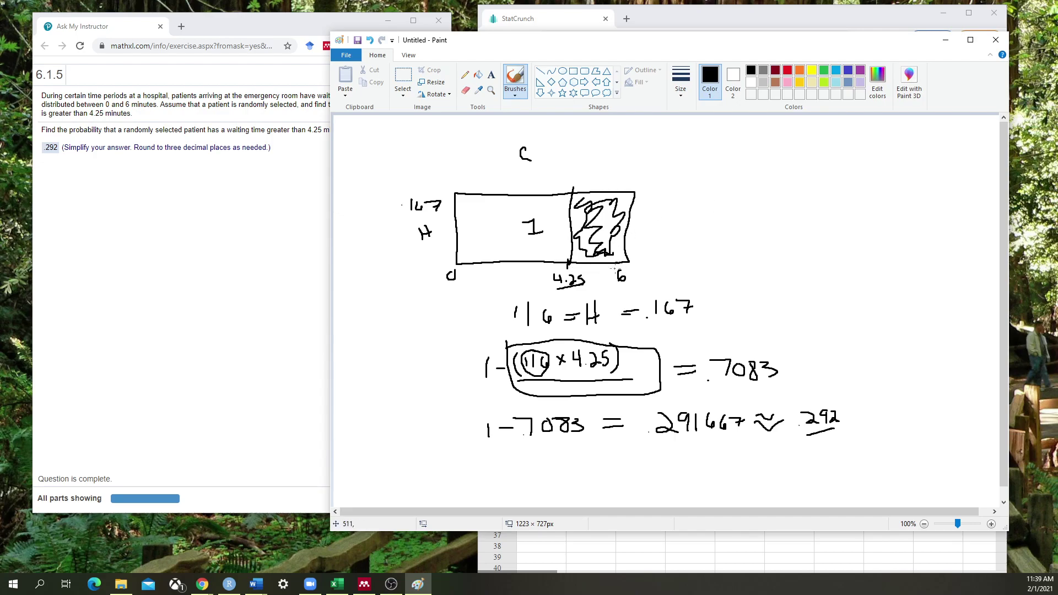
pyautogui.moveTo(802, 197)
pyautogui.mouseDown()
pyautogui.moveTo(826, 214)
pyautogui.moveTo(848, 216)
pyautogui.mouseUp()
pyautogui.moveTo(789, 136)
pyautogui.mouseDown()
pyautogui.moveTo(783, 150)
pyautogui.moveTo(827, 145)
pyautogui.mouseUp()
pyautogui.moveTo(822, 138)
pyautogui.mouseDown()
pyautogui.moveTo(825, 152)
pyautogui.moveTo(849, 144)
pyautogui.moveTo(829, 187)
pyautogui.moveTo(845, 186)
pyautogui.mouseUp()
pyautogui.click(830, 149)
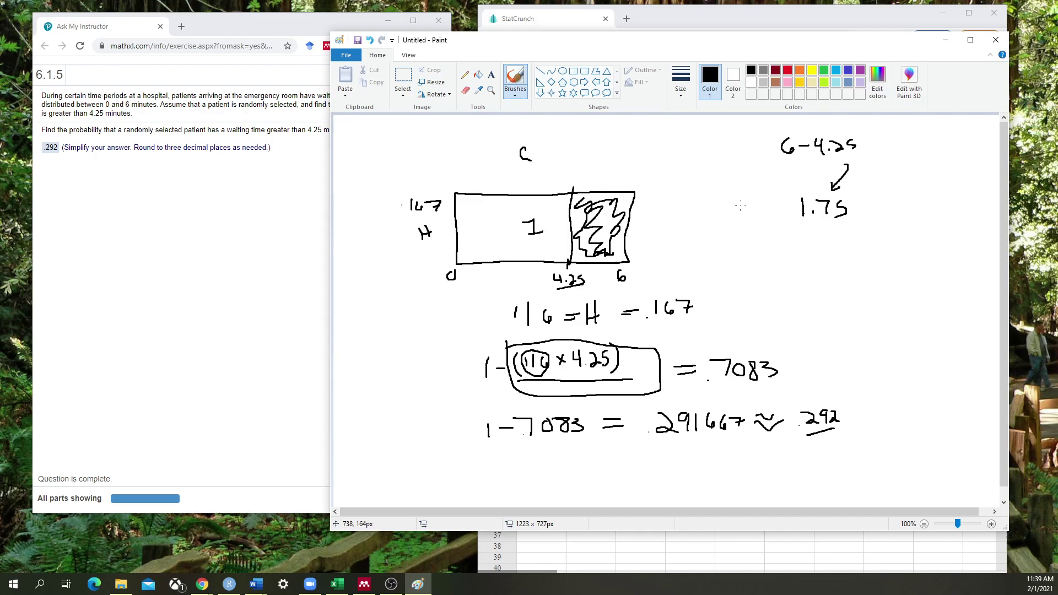
# Step: Write .167 × 1.75 = .29225, box the 292, and arrow it to the earlier .292
pyautogui.moveTo(749, 200)
pyautogui.mouseDown()
pyautogui.moveTo(749, 218)
pyautogui.moveTo(866, 209)
pyautogui.mouseUp()
pyautogui.moveTo(856, 216); pyautogui.dragTo(866, 214)
pyautogui.hotkey('alt', 'Tab')
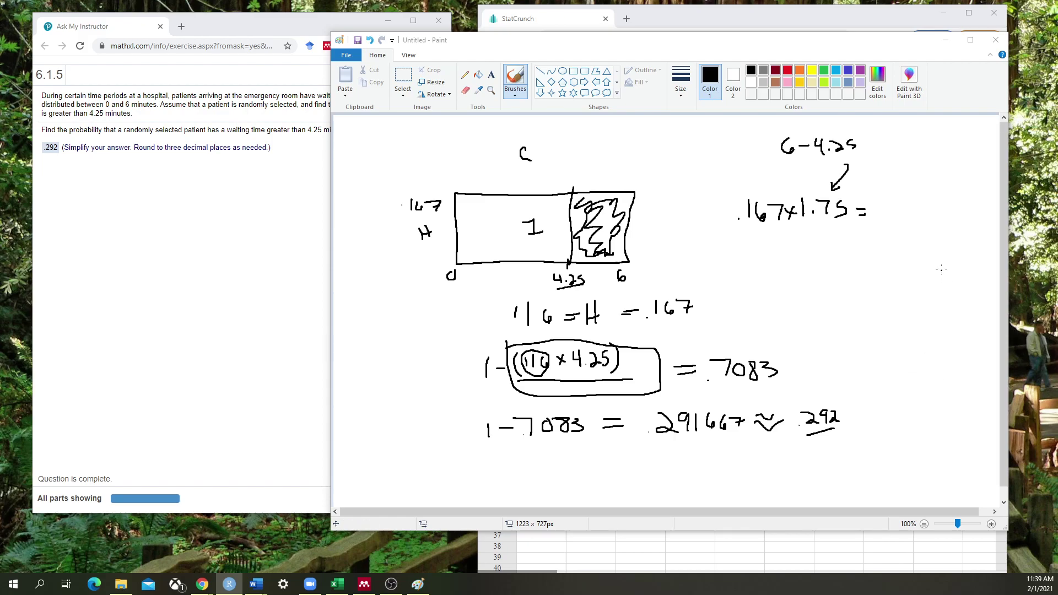
pyautogui.click(875, 222)
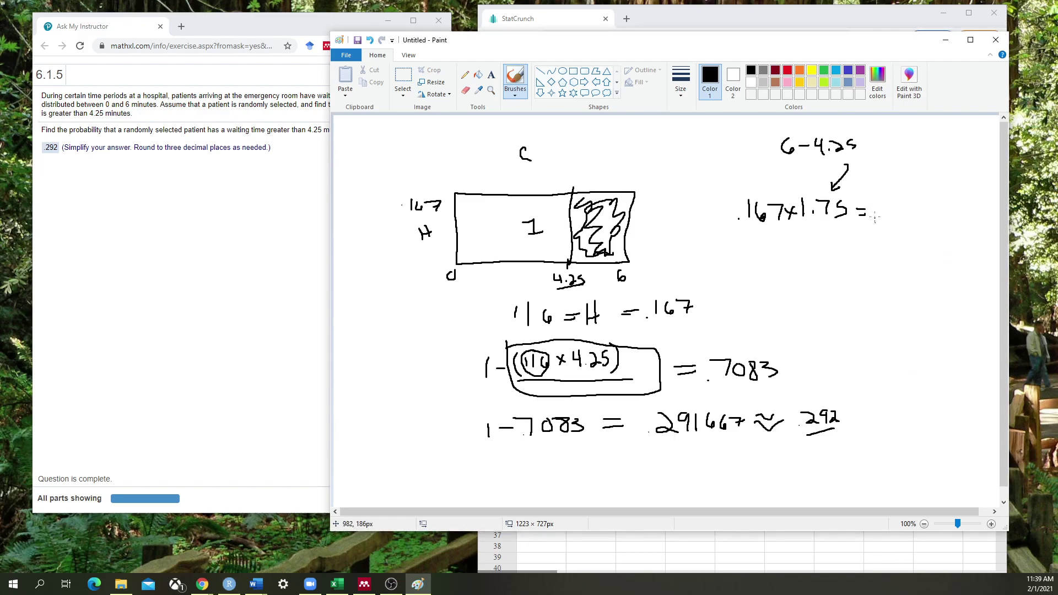
pyautogui.moveTo(876, 203)
pyautogui.mouseDown()
pyautogui.moveTo(890, 219)
pyautogui.moveTo(904, 205)
pyautogui.moveTo(902, 219)
pyautogui.moveTo(959, 221)
pyautogui.mouseUp()
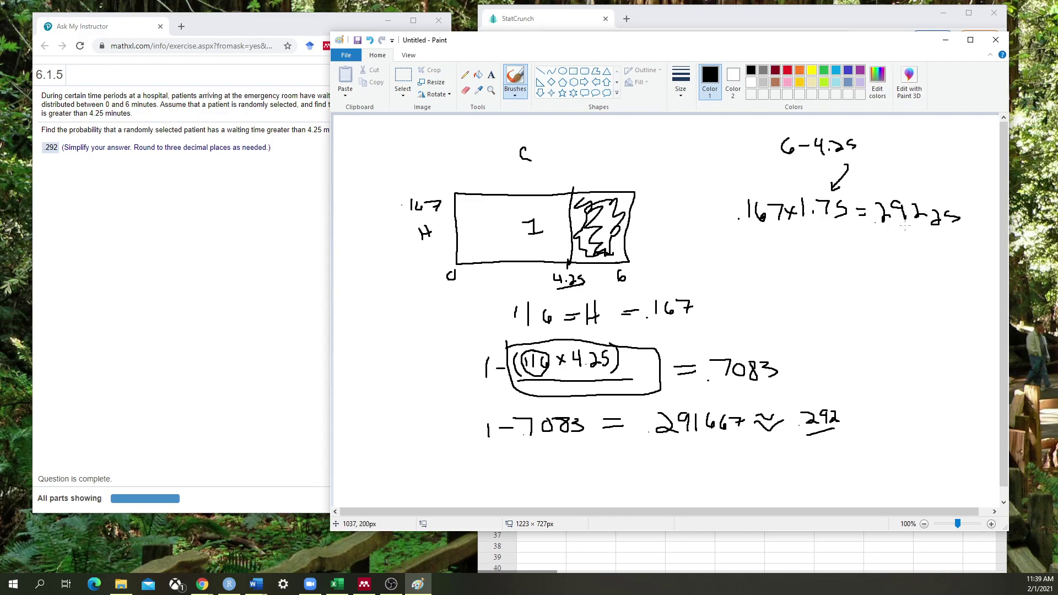
pyautogui.moveTo(873, 194)
pyautogui.mouseDown()
pyautogui.moveTo(873, 230)
pyautogui.moveTo(927, 226)
pyautogui.moveTo(920, 191)
pyautogui.moveTo(873, 190)
pyautogui.mouseUp()
pyautogui.moveTo(895, 234)
pyautogui.mouseDown()
pyautogui.moveTo(888, 370)
pyautogui.moveTo(859, 397)
pyautogui.mouseUp()
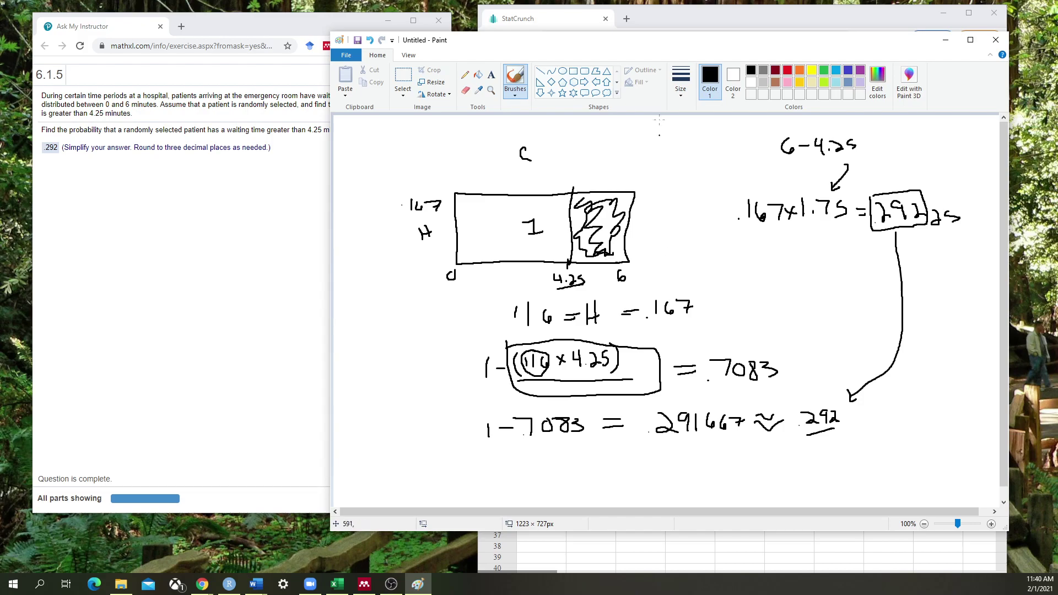
pyautogui.click(693, 18)
pyautogui.click(468, 50)
# Step: Bring StatCrunch's two uniform calculators, then the homework question showing answer .292, in front of Paint
pyautogui.click(673, 20)
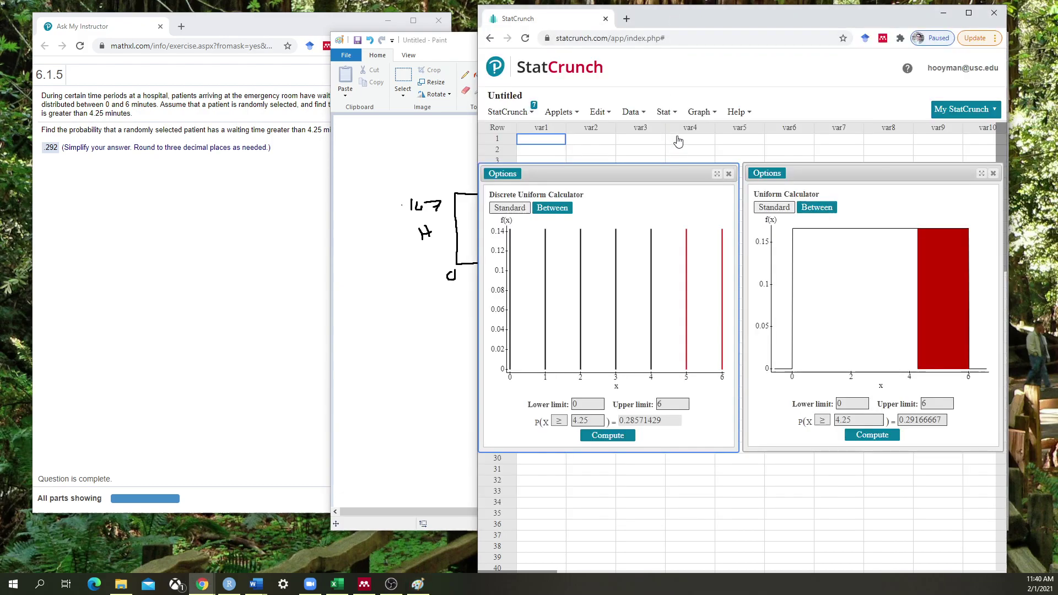
pyautogui.click(702, 112)
pyautogui.click(294, 26)
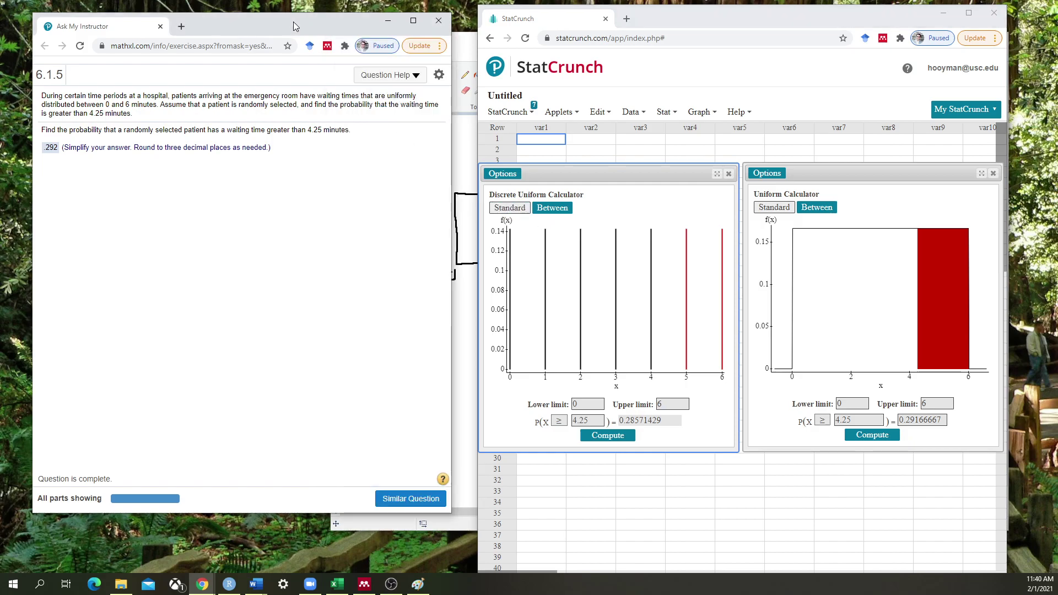